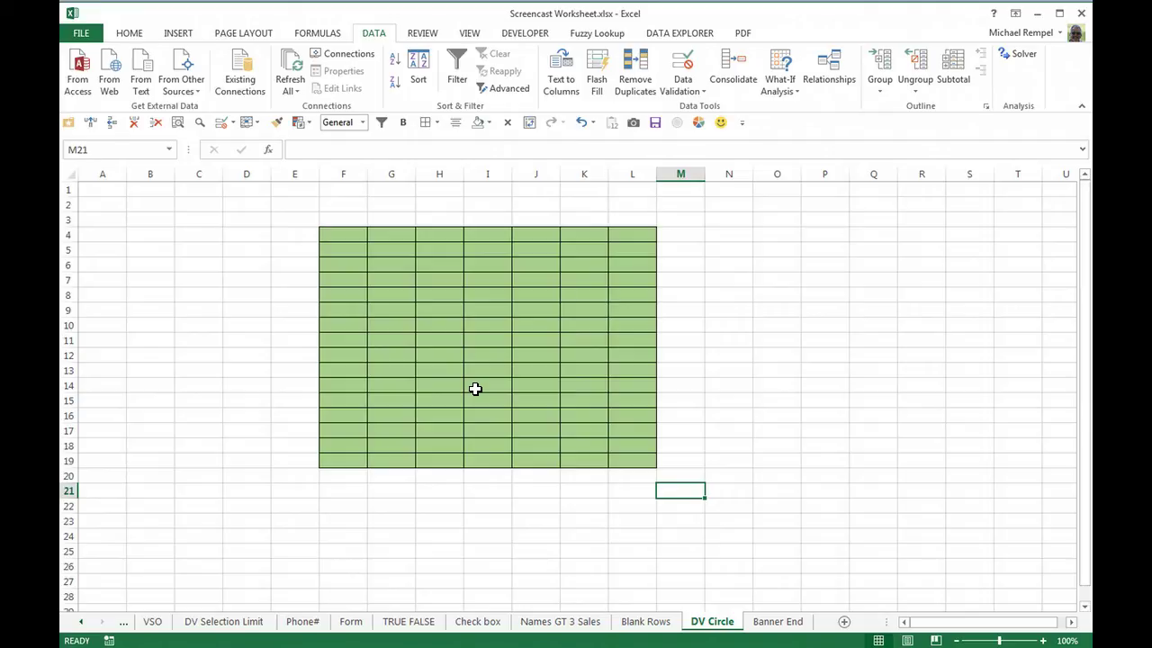
- Restrict F4:L19 to whole numbers not between a minimum of 5 and maximum of 20
drag(342, 234, 638, 460)
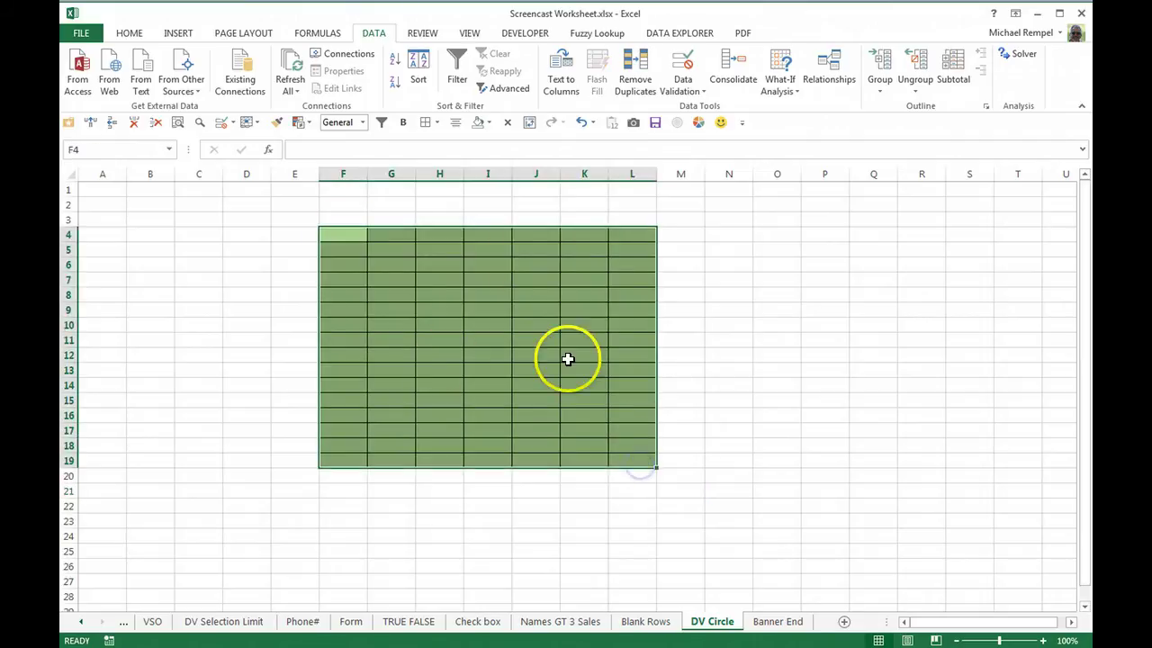
click(705, 95)
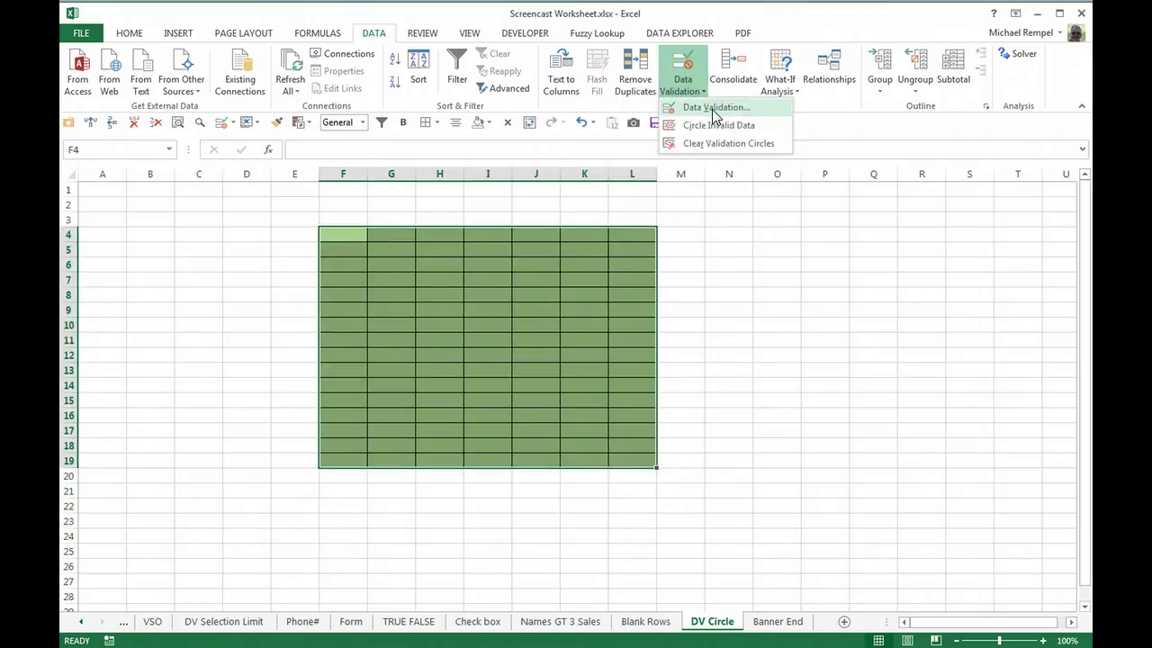
click(720, 176)
drag(711, 159, 602, 203)
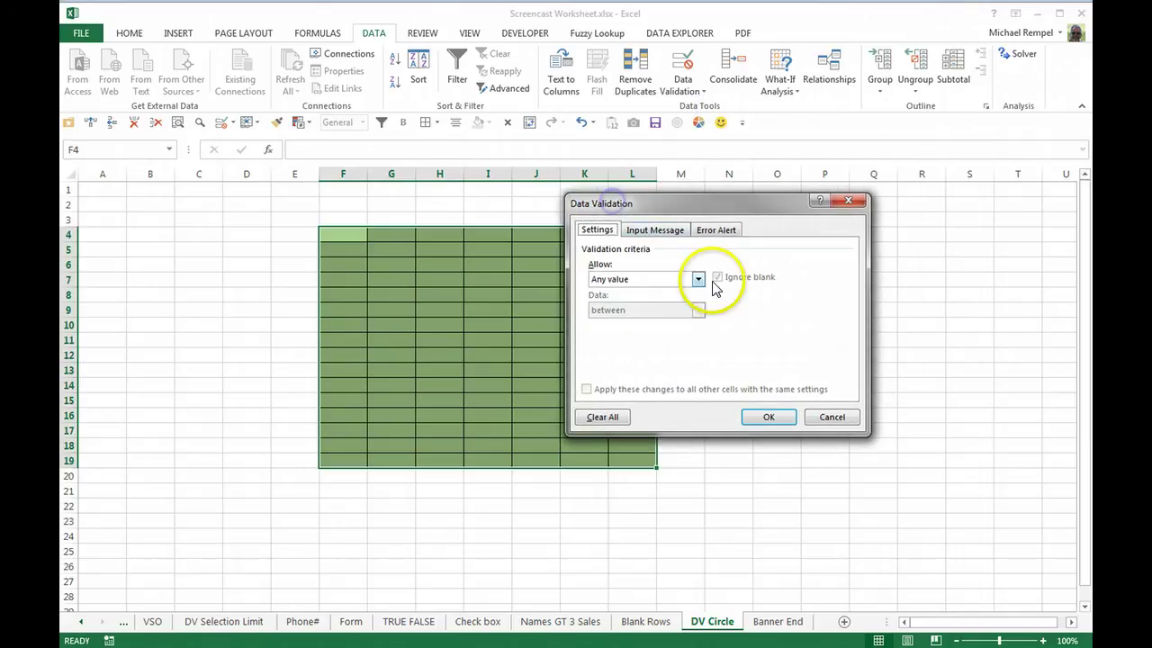
click(697, 278)
click(617, 302)
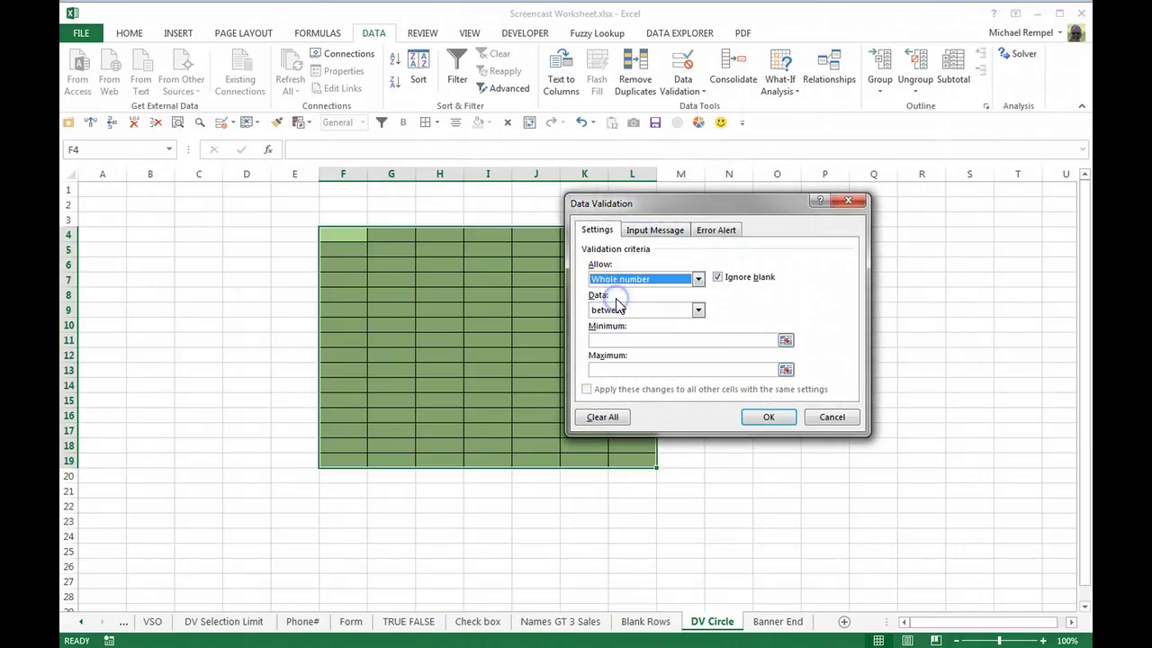
click(697, 310)
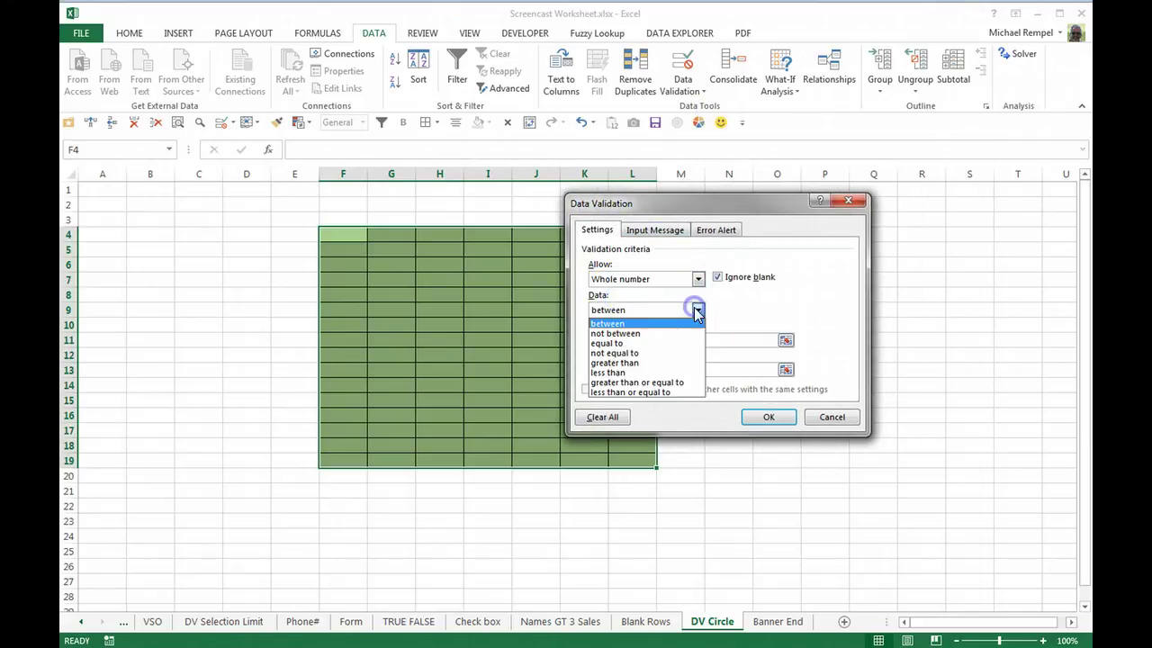
click(636, 330)
click(615, 339)
text(5)
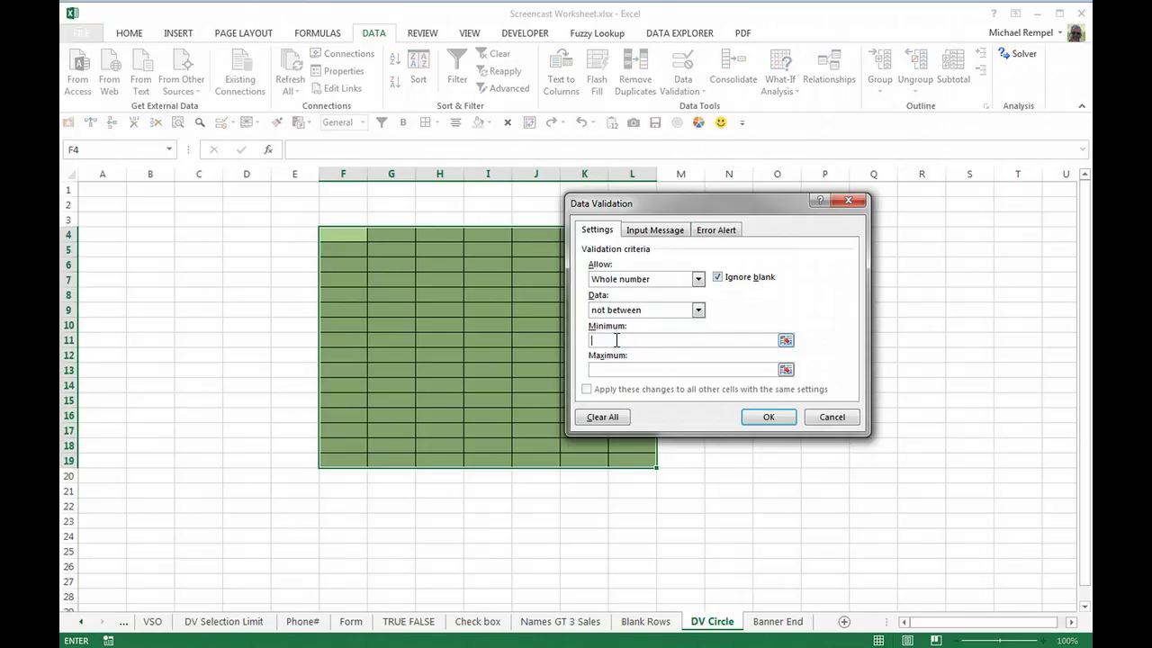
click(595, 368)
text(20)
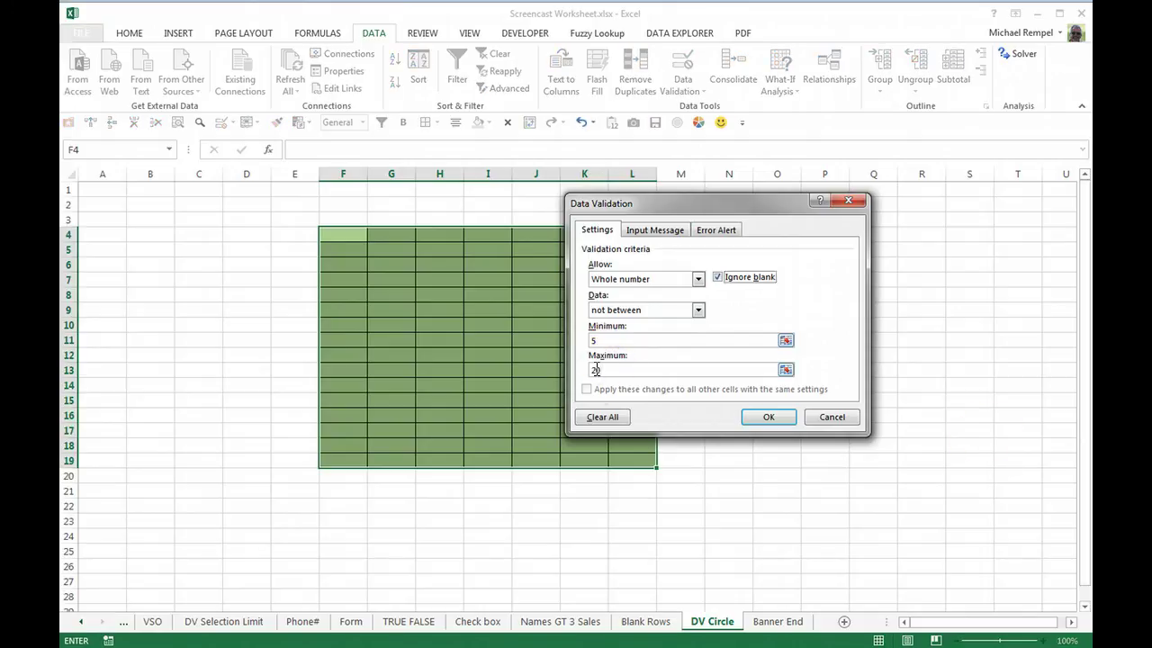
- Give the validation rule an Information-style error alert and apply it to the grid
click(702, 231)
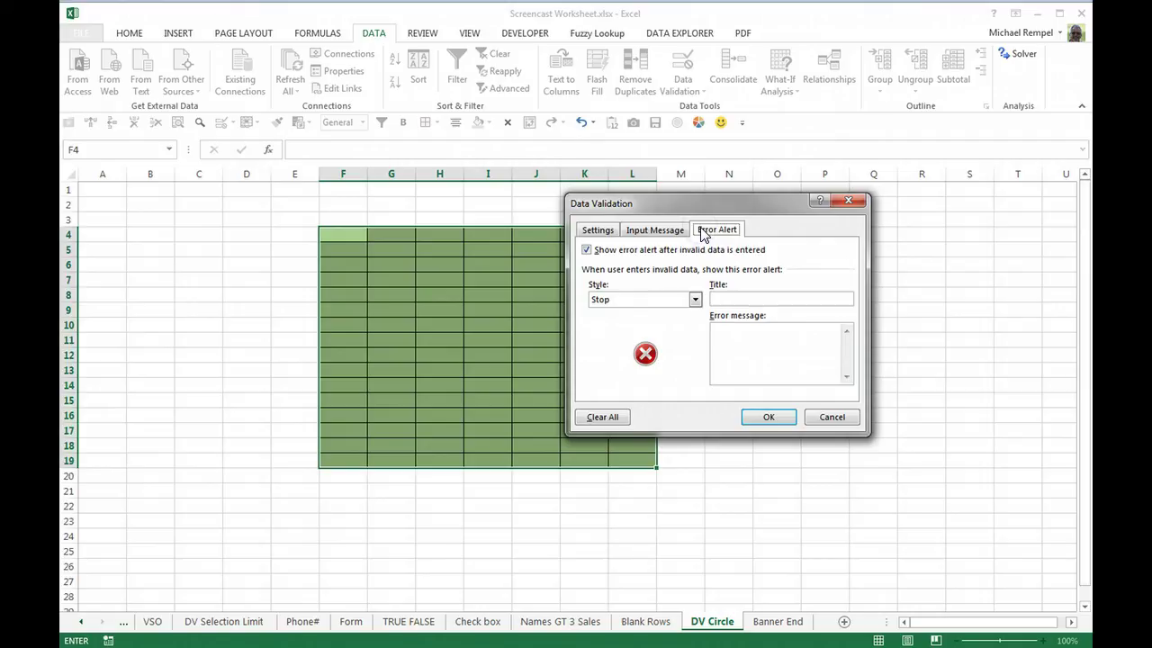
click(694, 299)
click(621, 333)
click(769, 417)
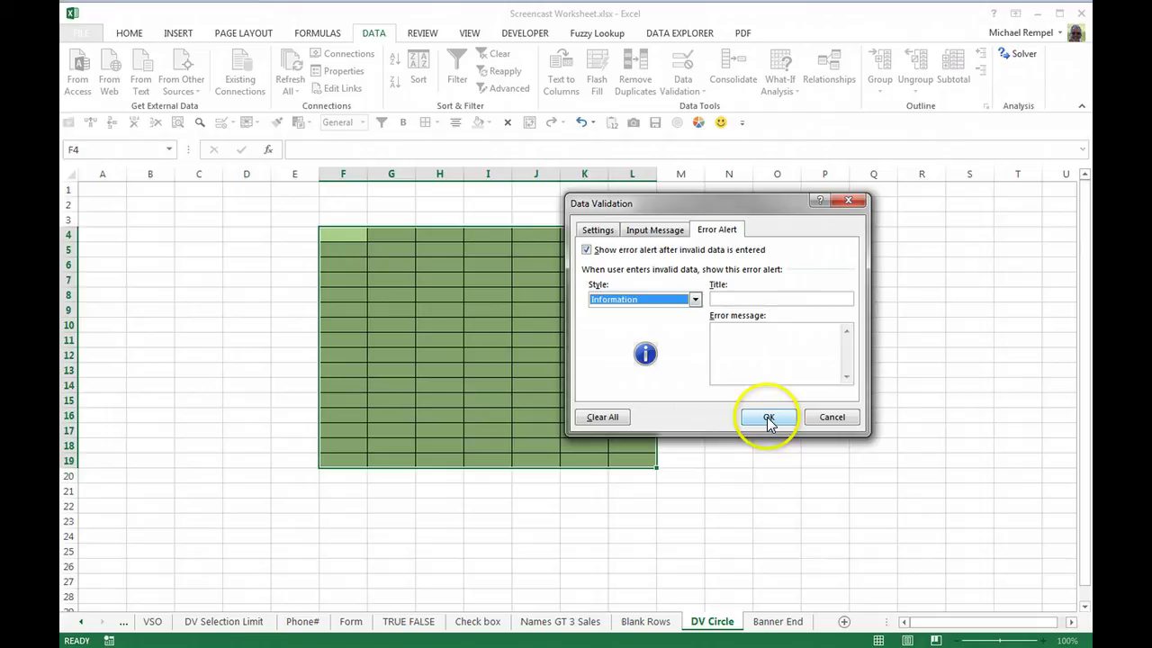
click(382, 379)
click(446, 310)
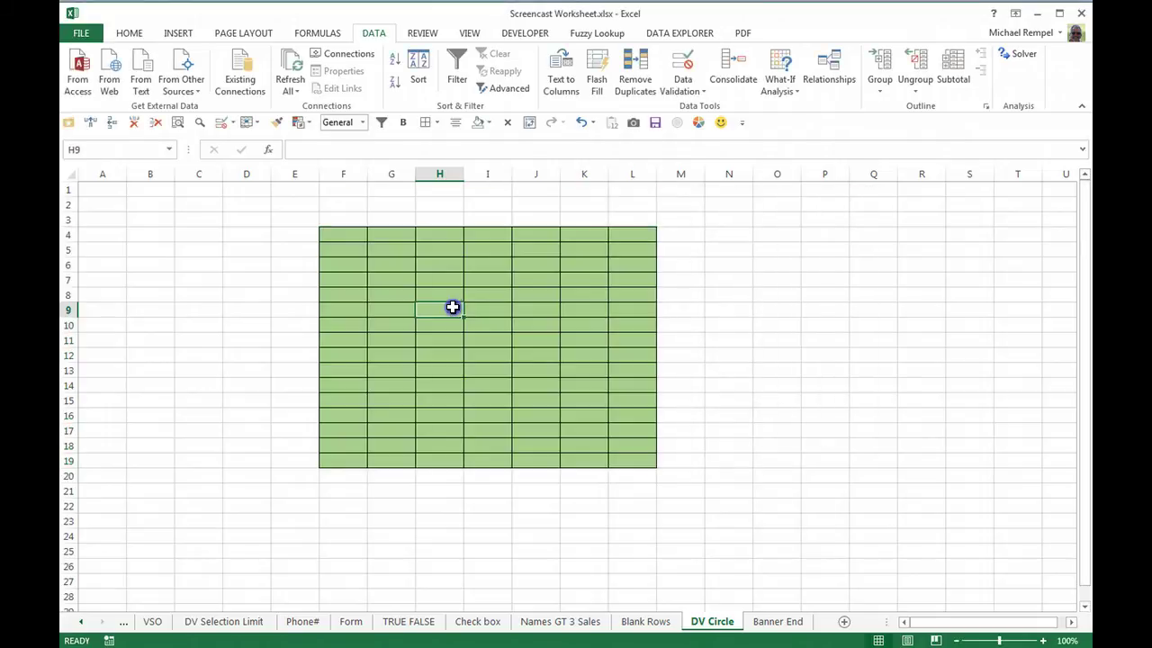
text(10)
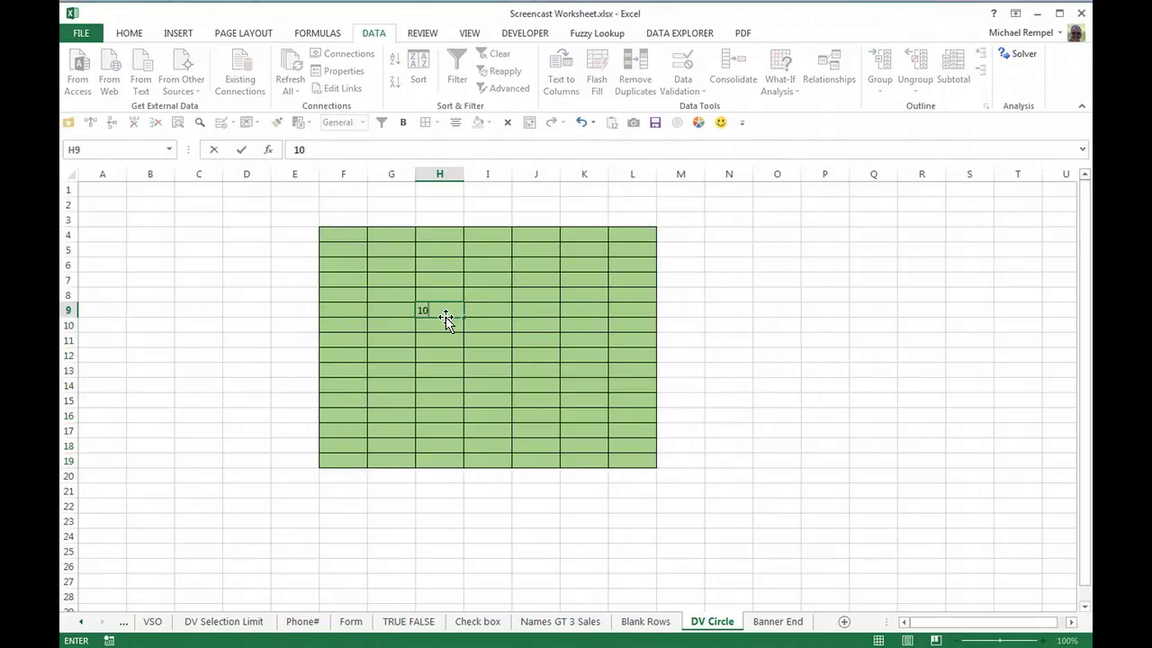
key(Return)
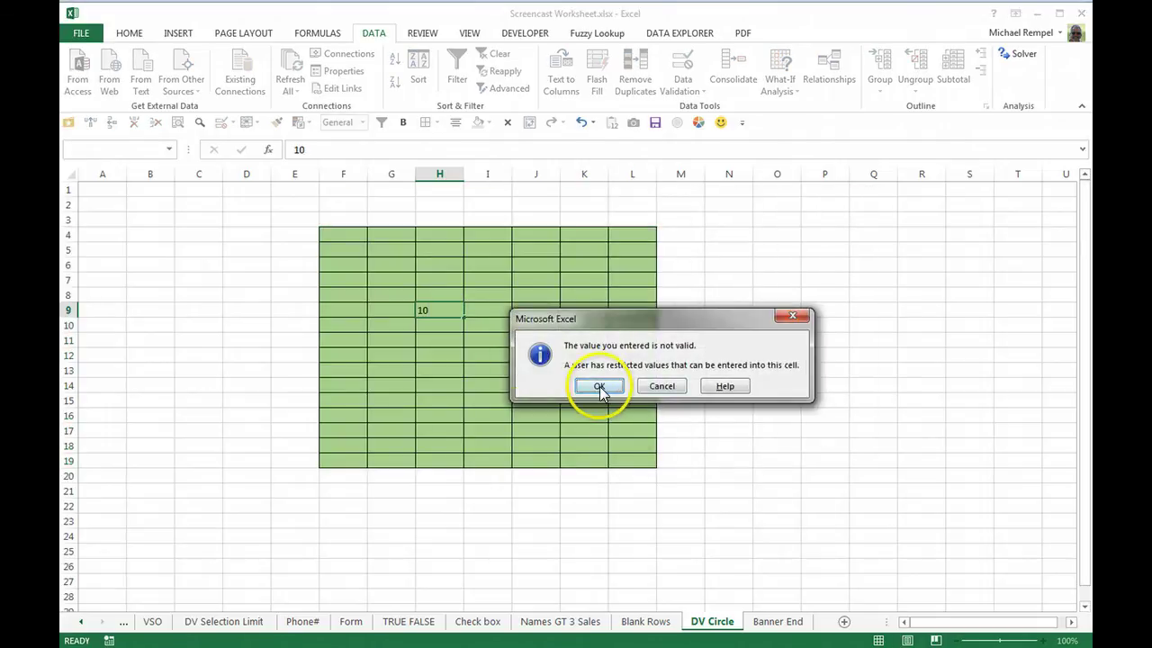
click(599, 386)
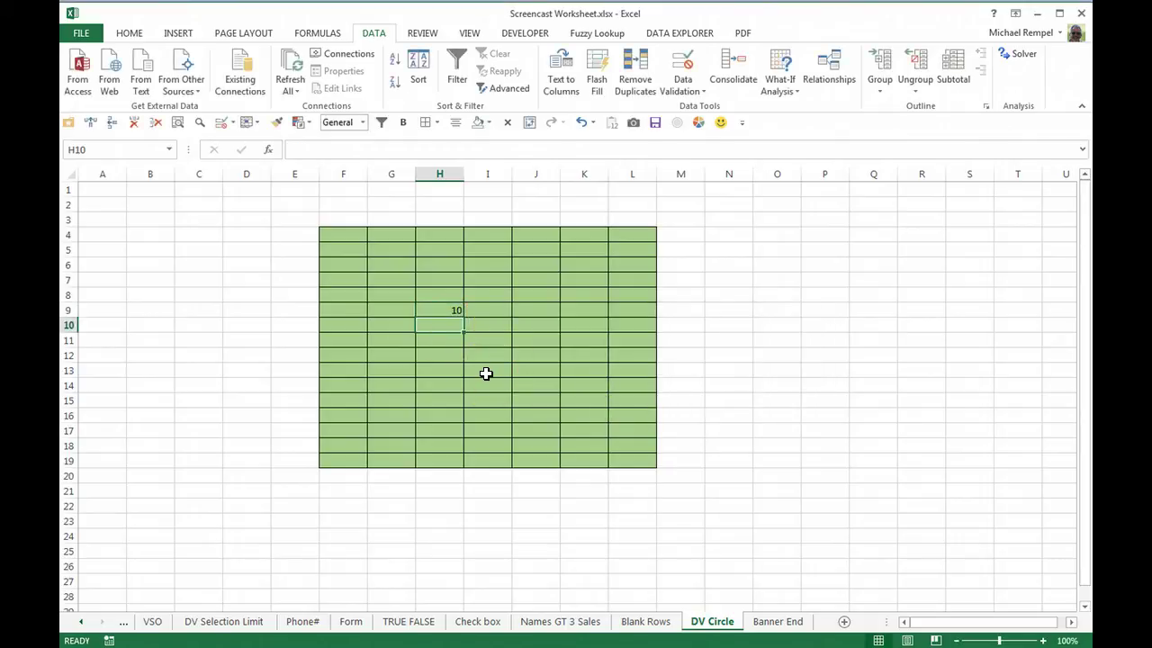
key(Up)
key(Delete)
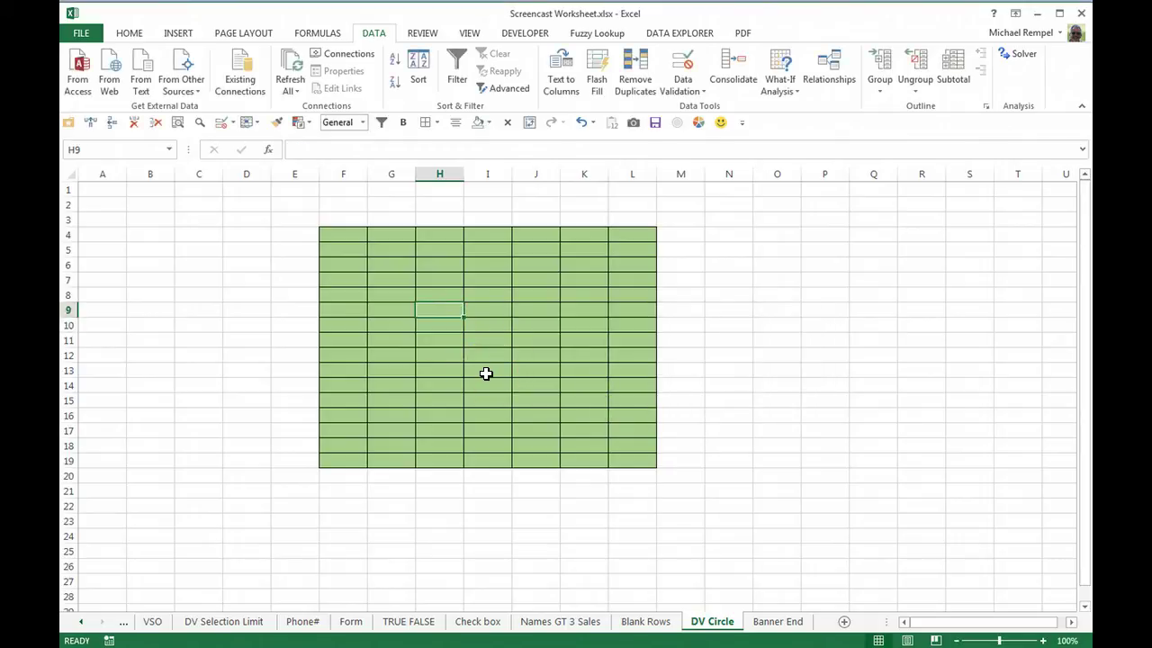
- Enter =RANDBETWEEN(1,500) into every cell of F4:L19 at once
drag(350, 231, 643, 465)
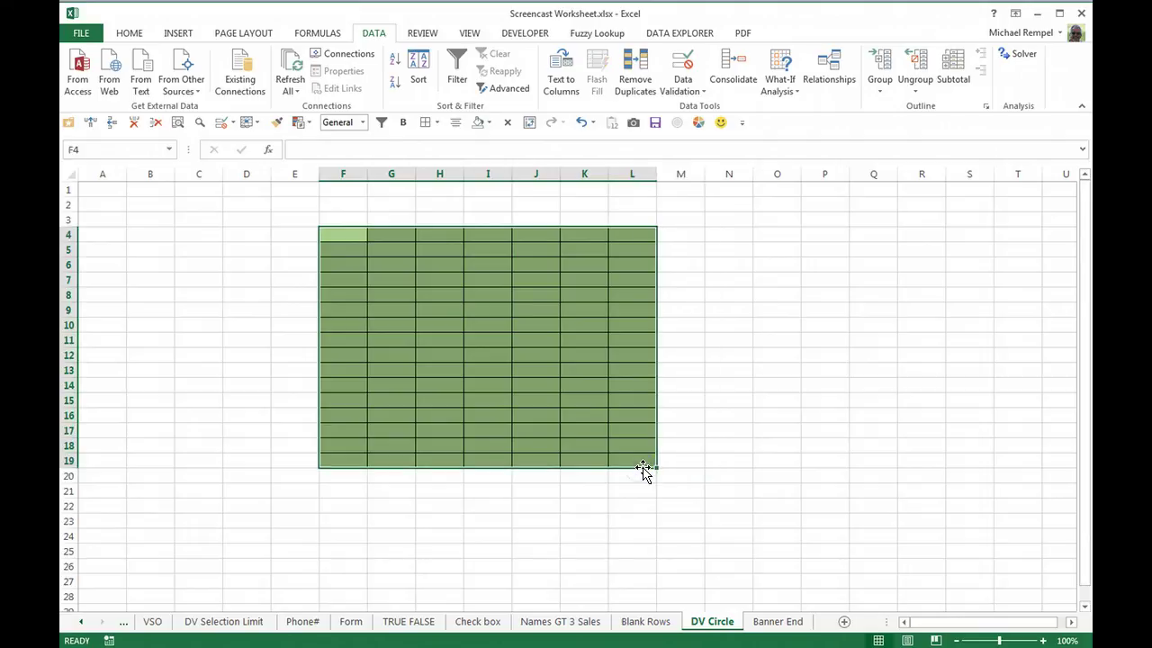
text(=rand)
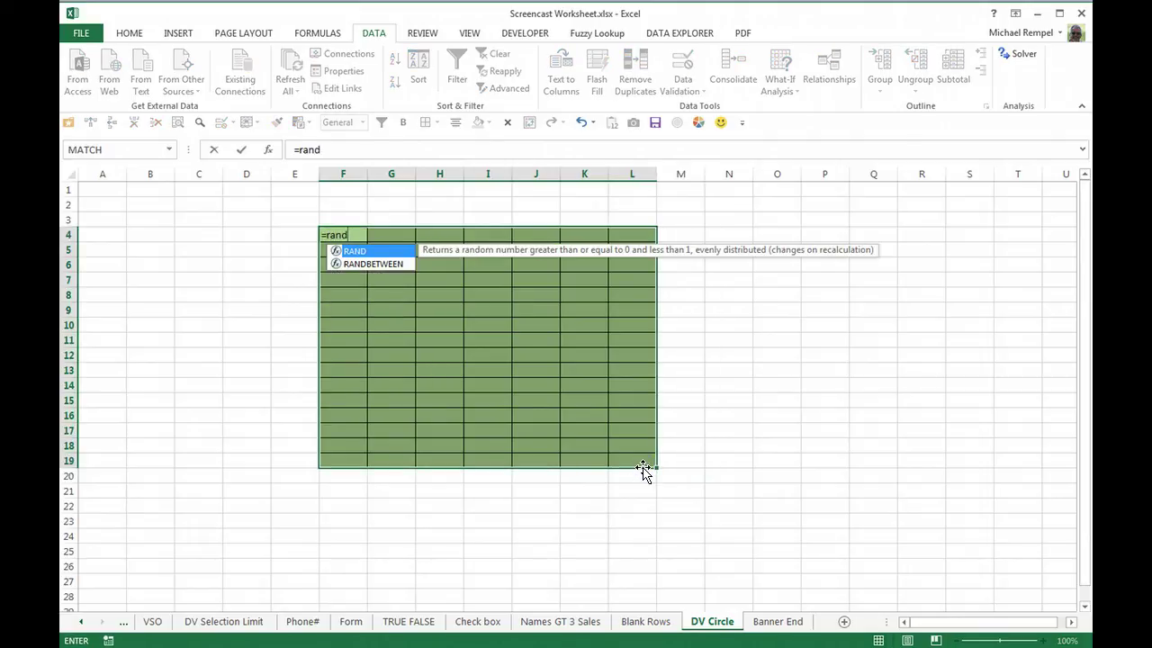
key(Down)
key(Tab)
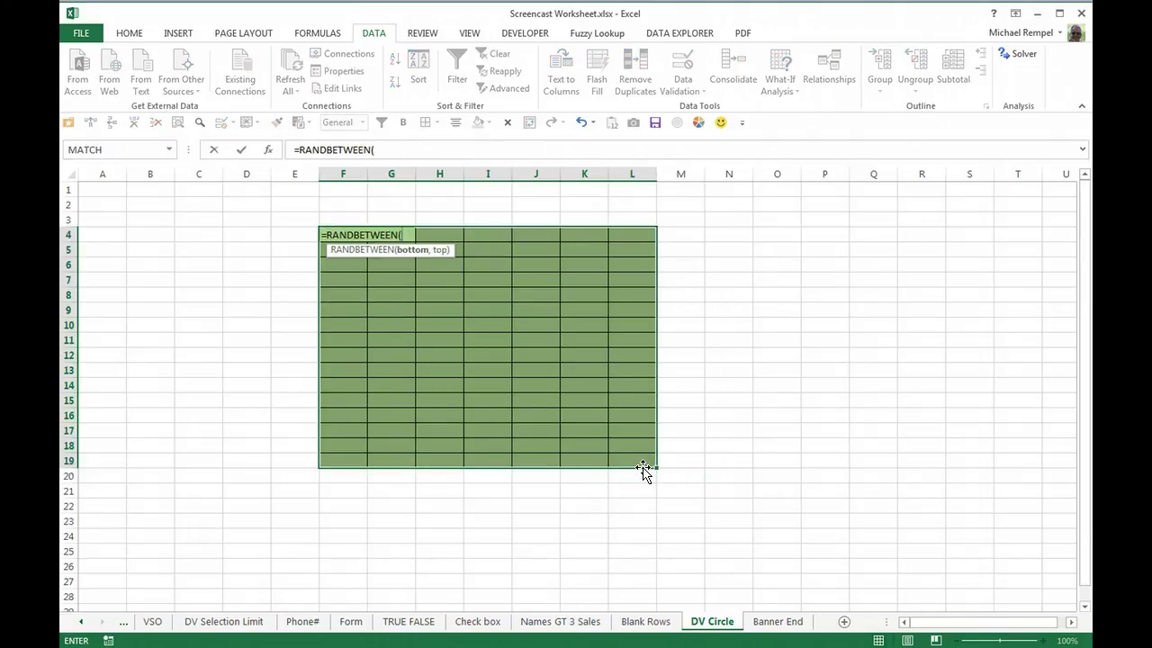
text(1,500))
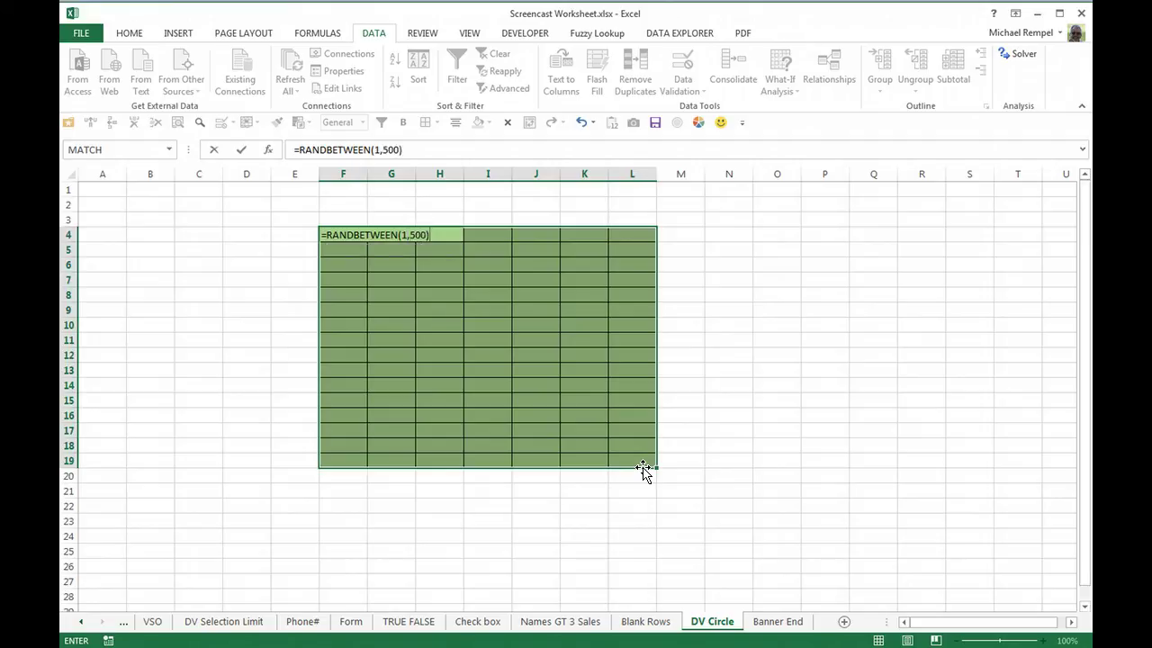
key(ctrl+Return)
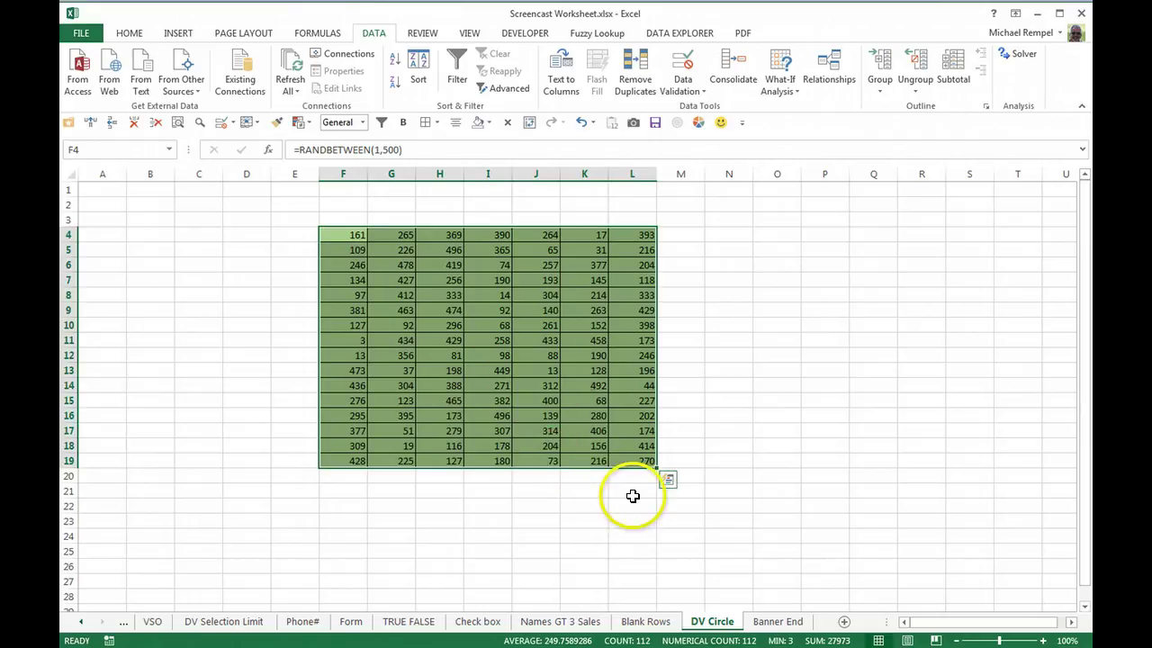
- Circle Invalid Data to mark values such as 17, 14, 13 and 19 in red
click(772, 334)
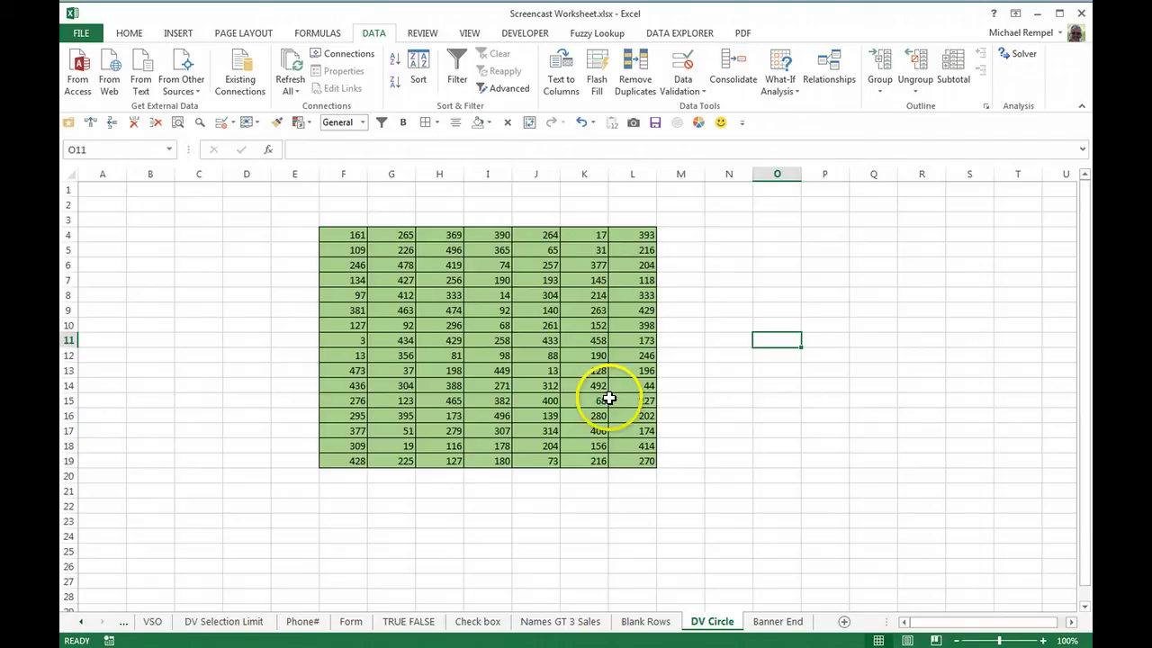
click(695, 94)
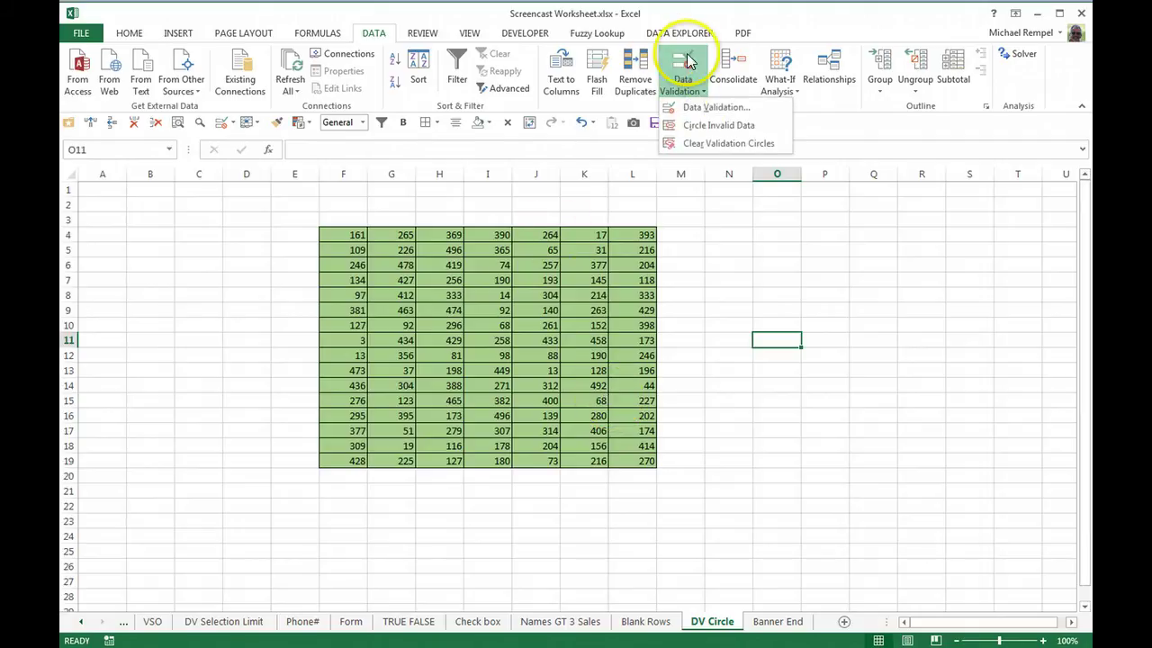
click(705, 127)
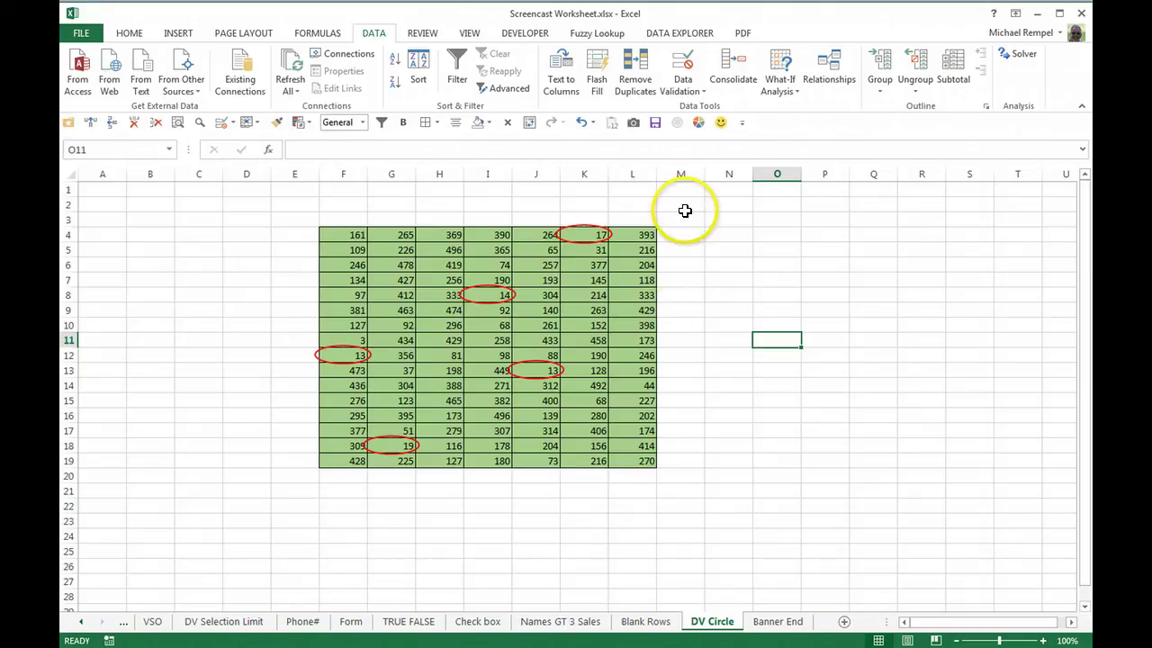
click(696, 91)
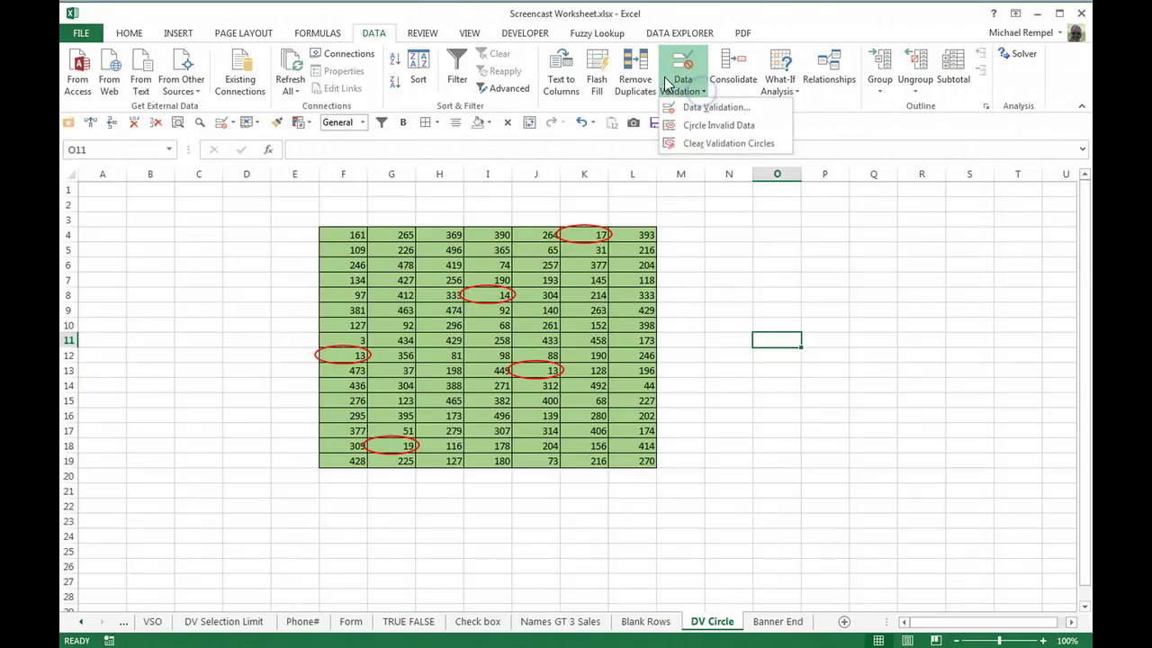
- Clear the validation circles, then redraw them around 17, 14, both 13s and 19
click(736, 147)
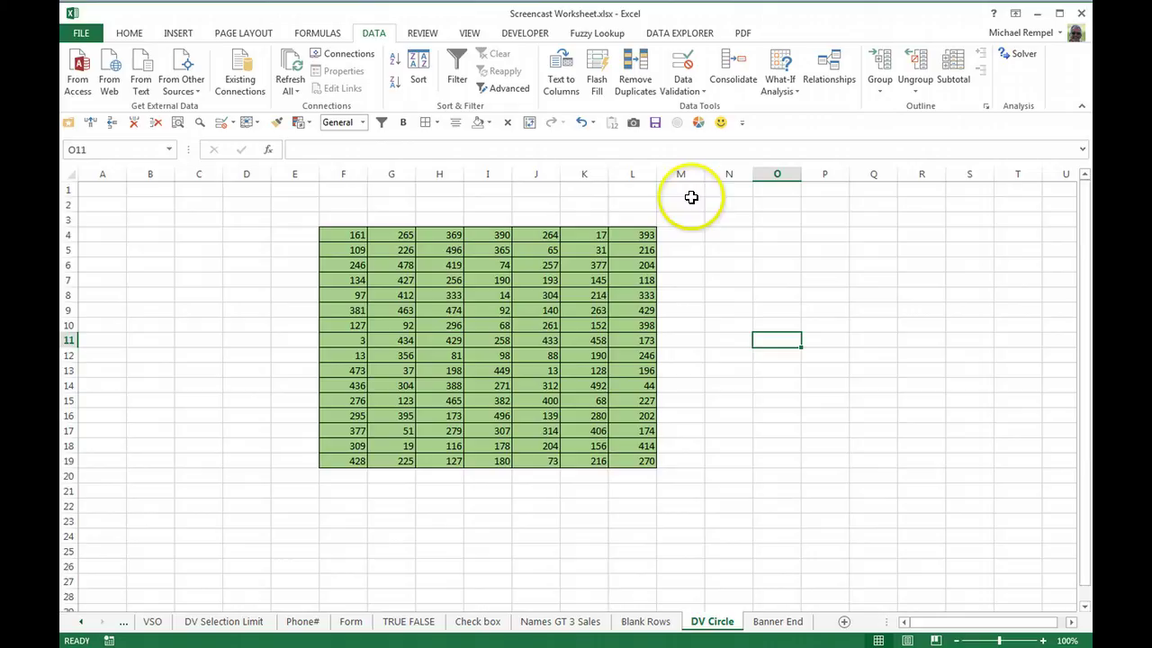
click(683, 86)
click(711, 126)
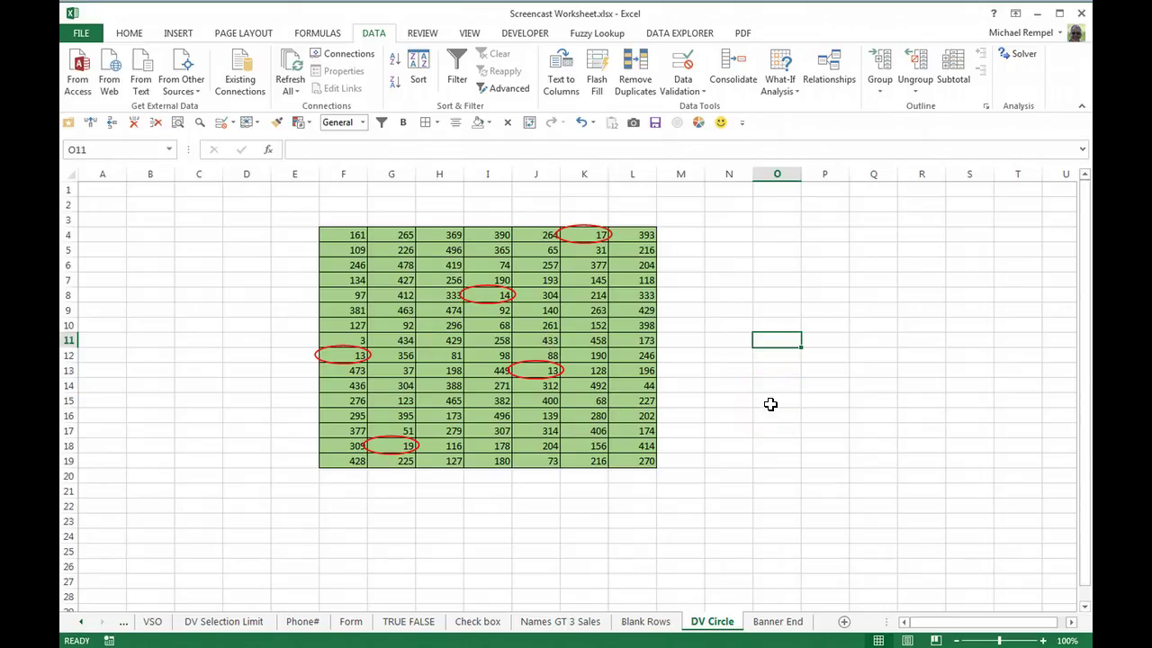
- Recalculate with F9 and circle the new invalid values 12, 15, 12, 7 and 13
key(F9)
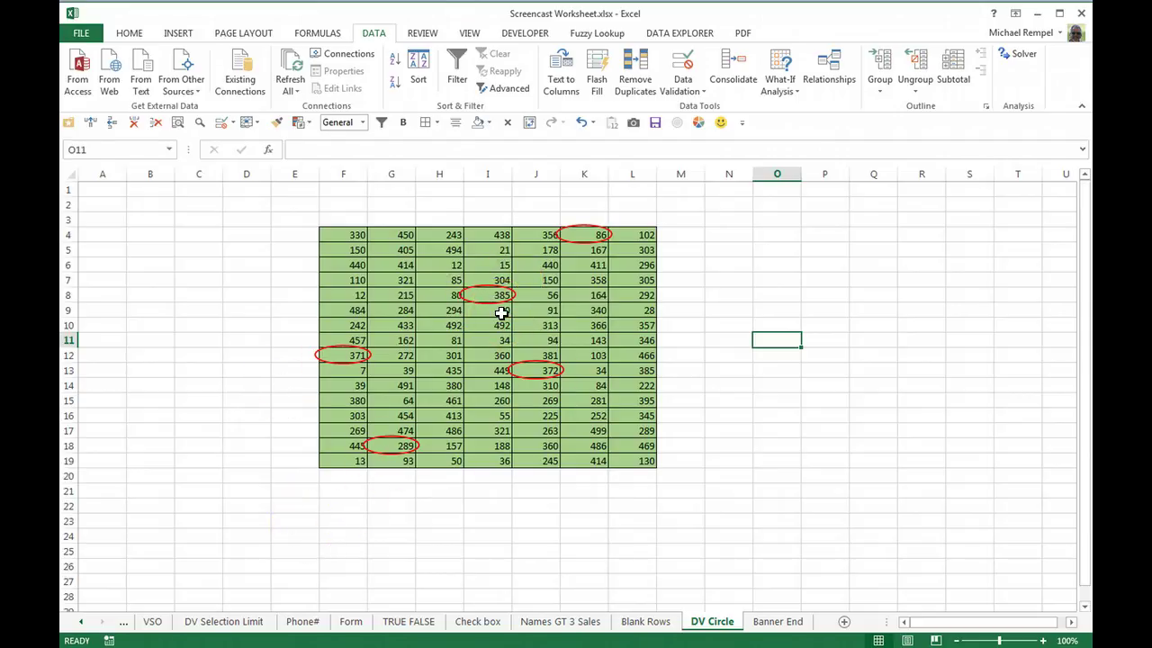
click(701, 91)
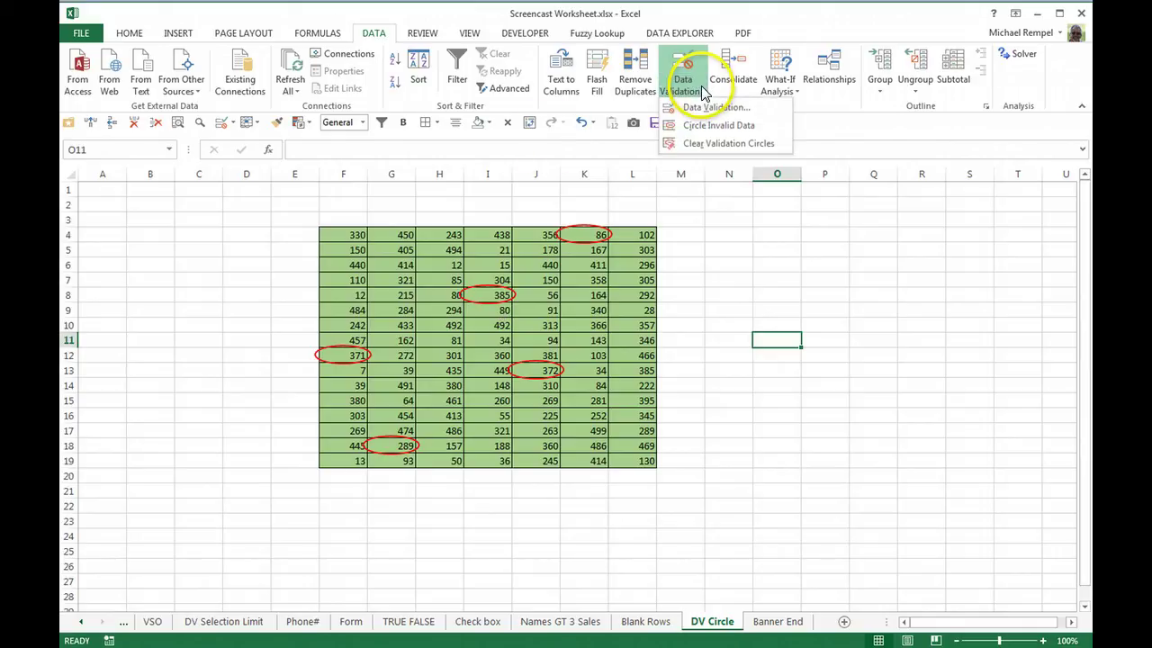
click(722, 127)
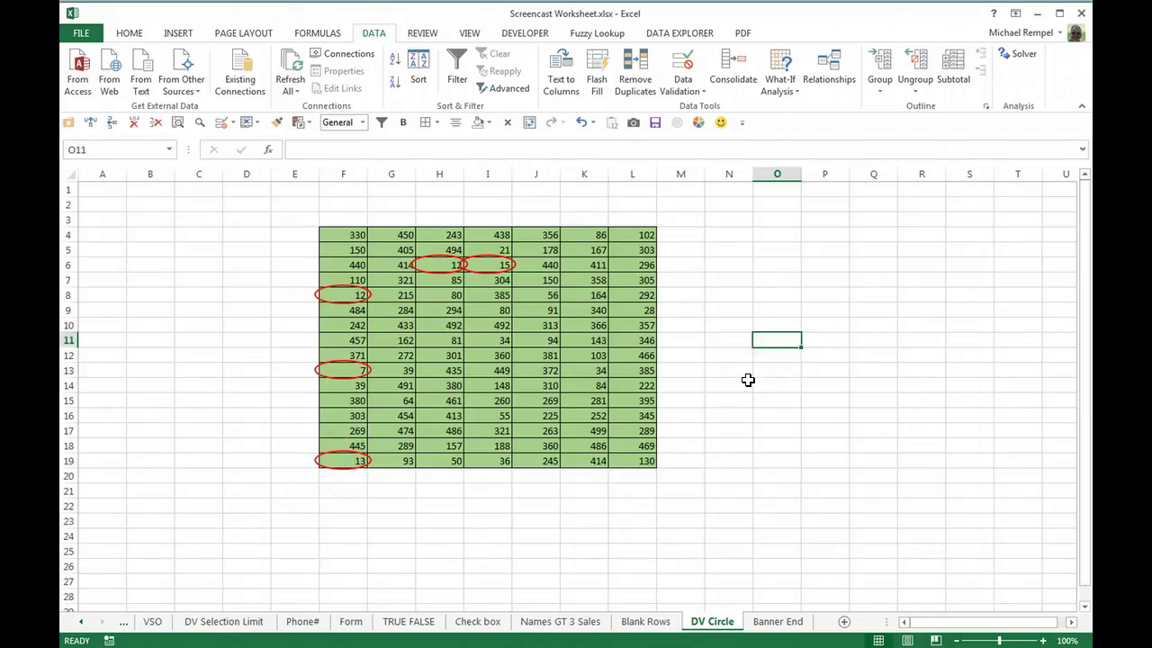
- Recalculate twice with F9 and circle the new invalid values 12, 18, 7 and 7
key(F9)
key(F9)
key(F9)
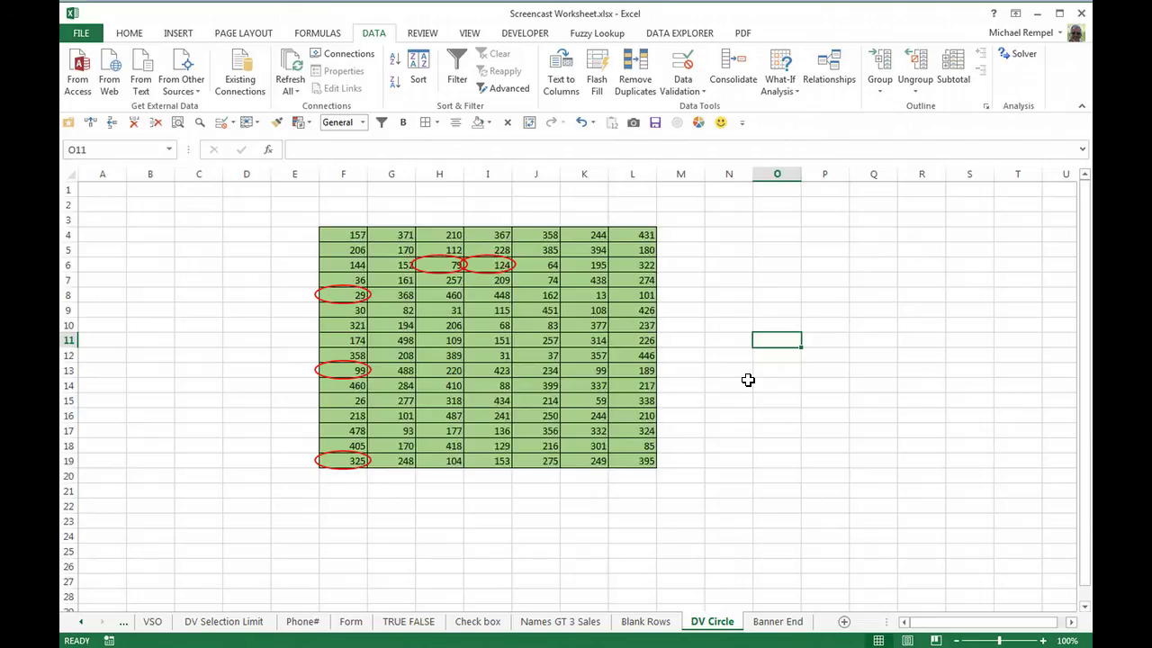
key(F9)
key(F9)
key(F9)
key(F9)
key(F9)
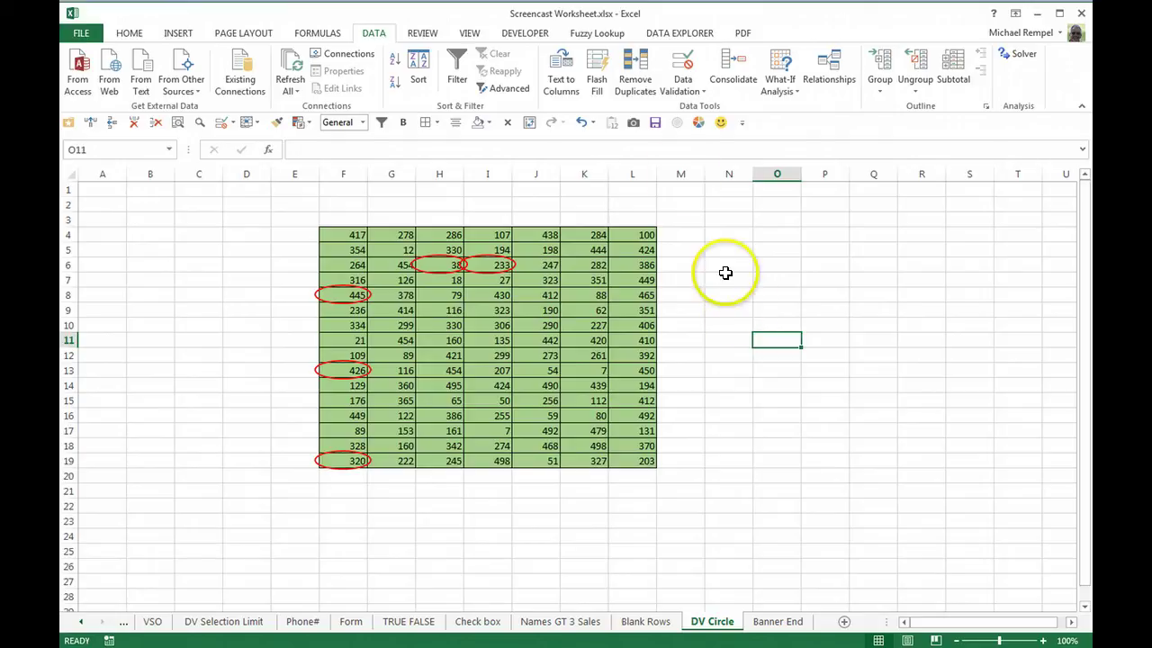
click(700, 94)
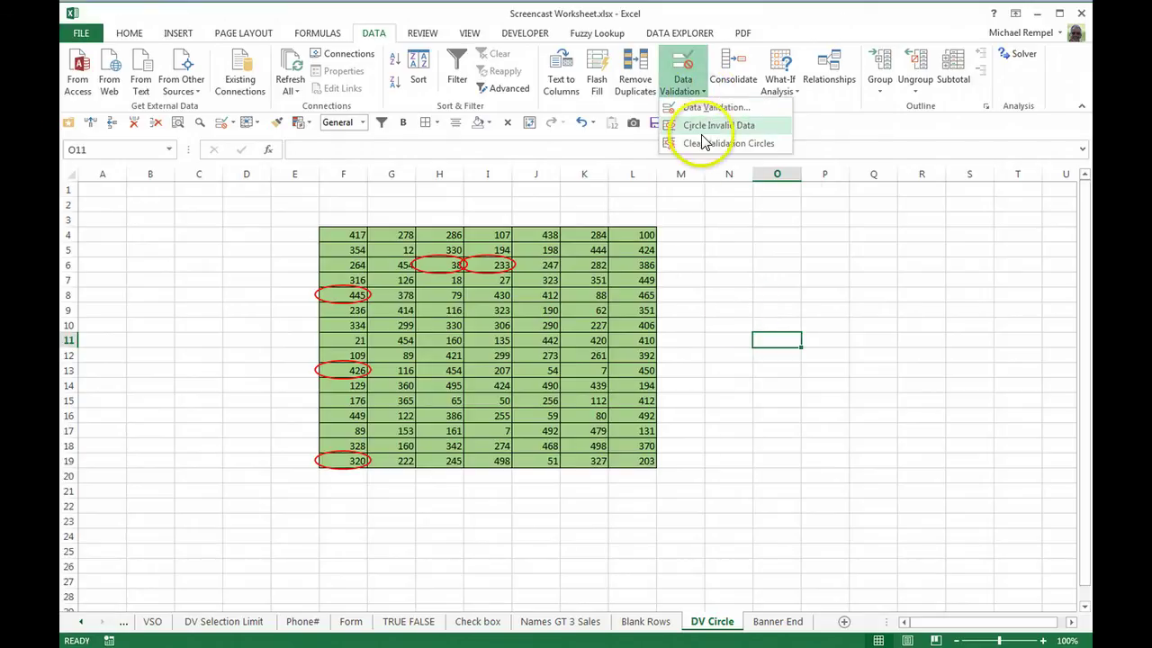
click(728, 131)
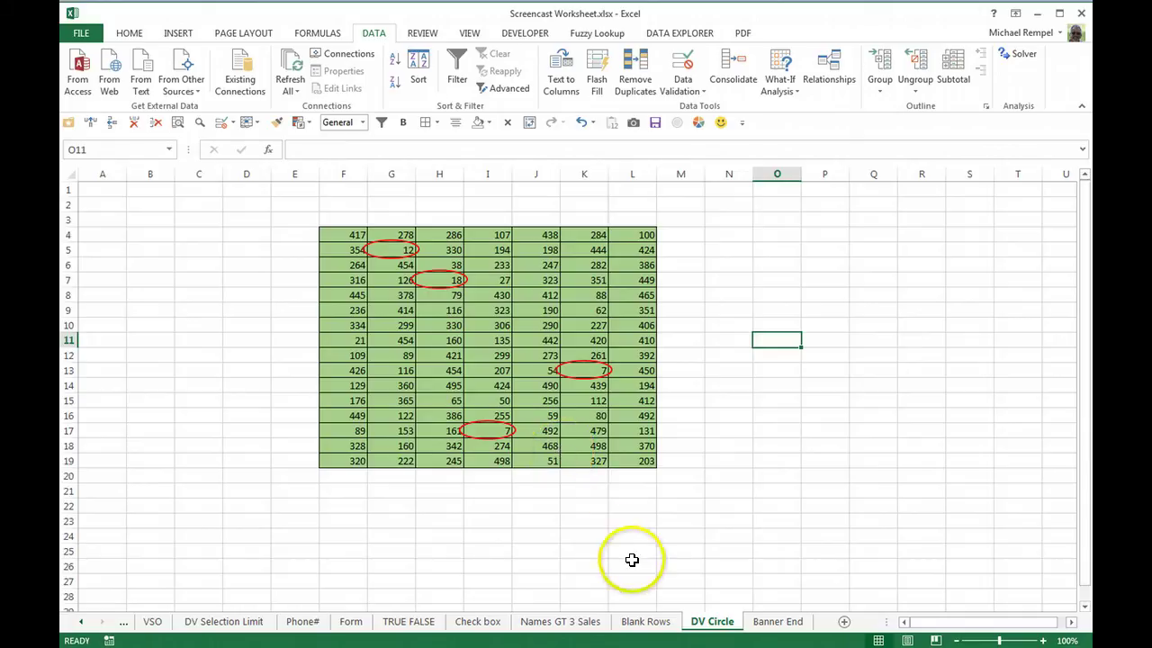
- Show the Banner End sheet with the Excel Bytes banner
click(778, 621)
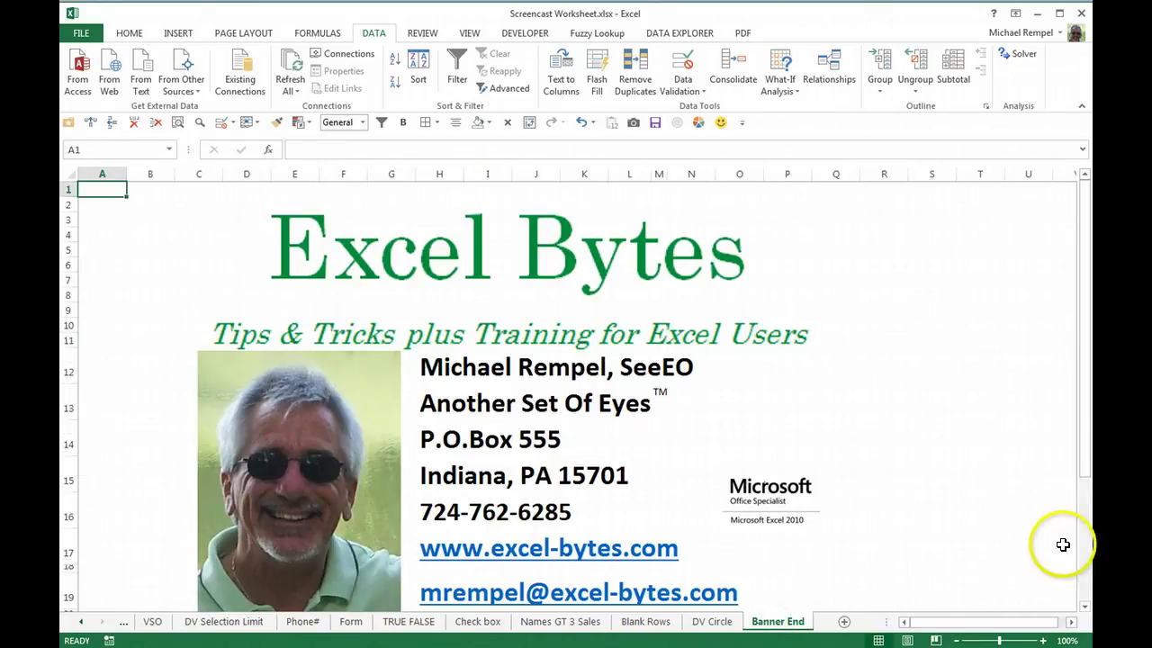